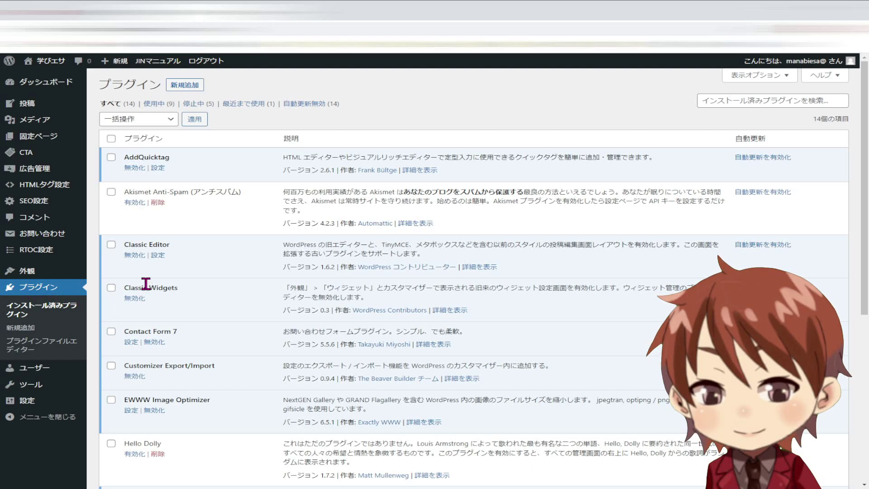
Search the WordPress plugin directory for "Pretty Links", install the Pretty Links plugin and activate it.
{"action": "left_click", "coordinate": [183, 86]}
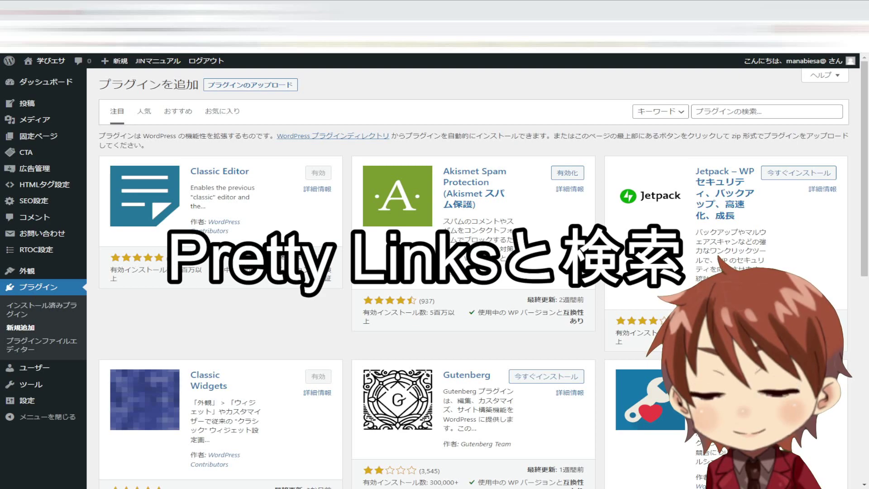
{"action": "left_click", "coordinate": [708, 112]}
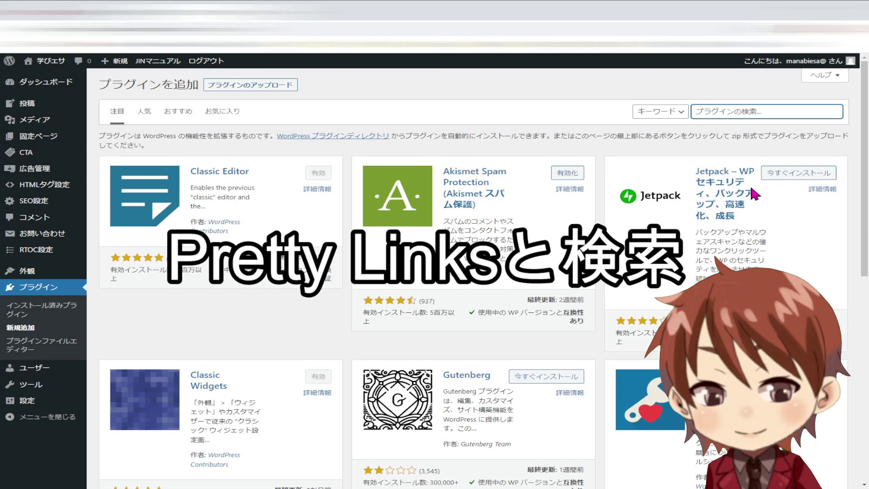
{"action": "type", "text": "Pretty Links"}
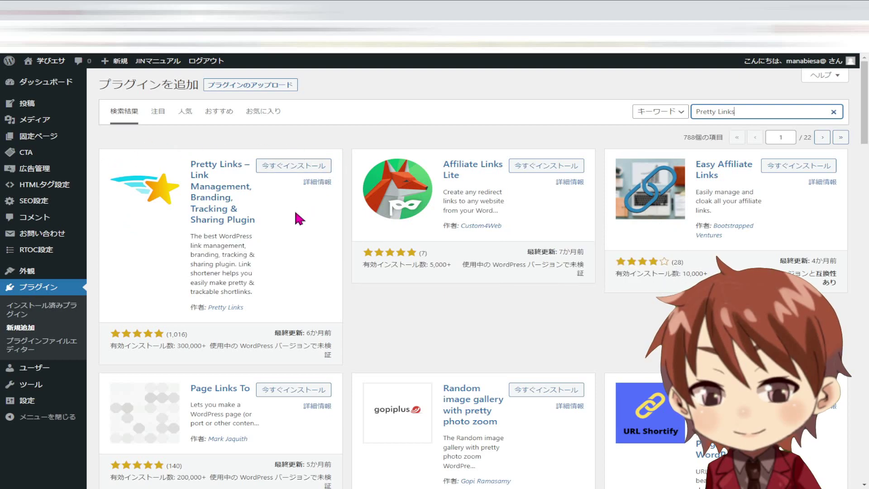
{"action": "left_click", "coordinate": [285, 173]}
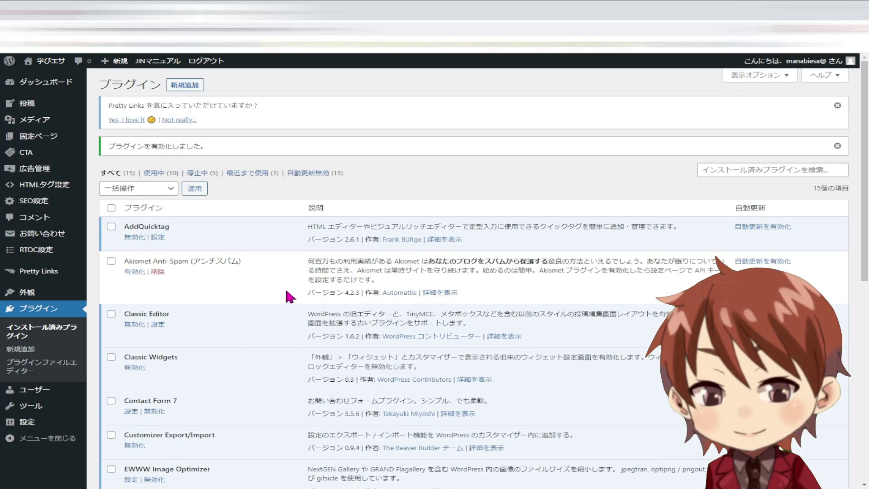
Open the existing YouTube channel link from the Pretty Links list for editing and check its redirection type options.
{"action": "scroll", "coordinate": [228, 314], "scroll_direction": "down", "scroll_amount": 3}
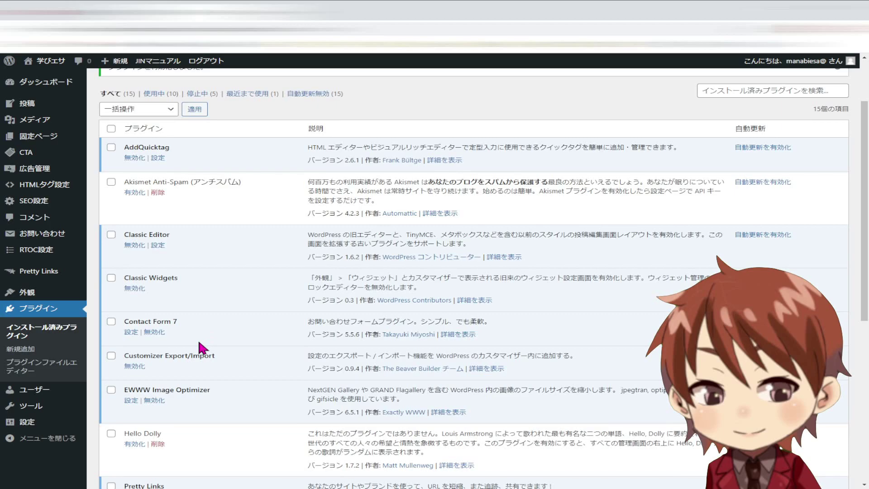
{"action": "scroll", "coordinate": [199, 343], "scroll_direction": "down", "scroll_amount": 3}
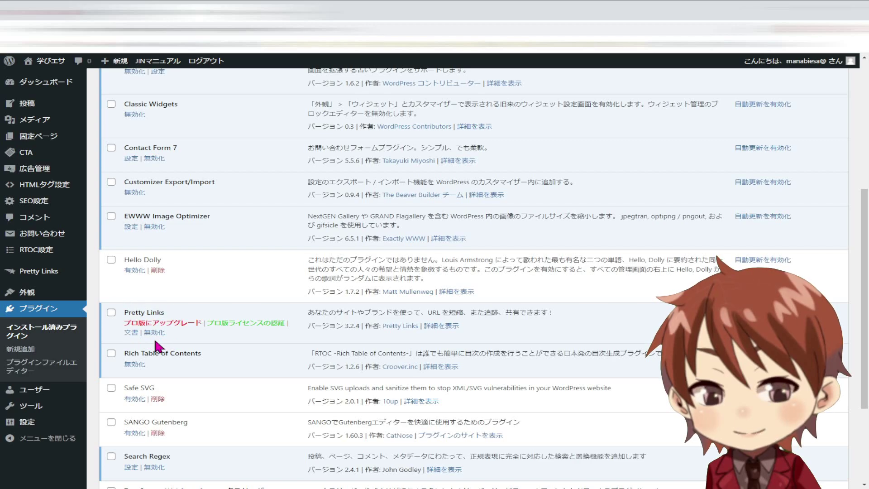
{"action": "mouse_move", "coordinate": [25, 270]}
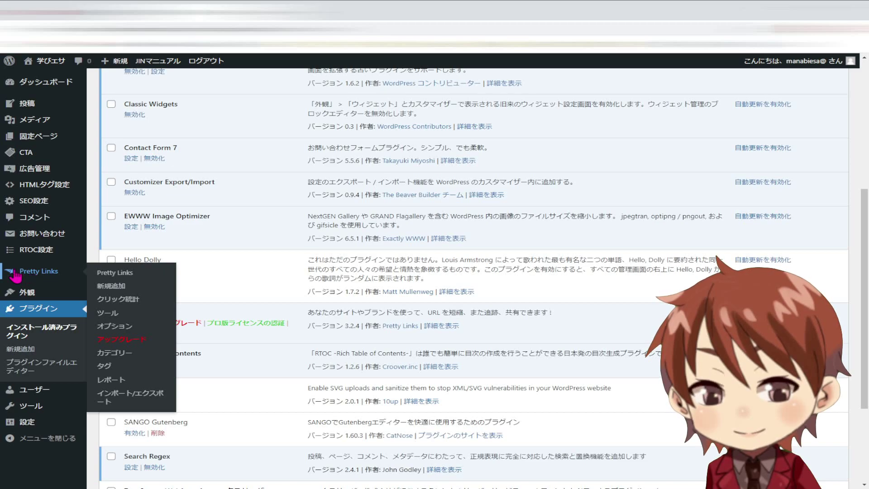
{"action": "left_click", "coordinate": [119, 276]}
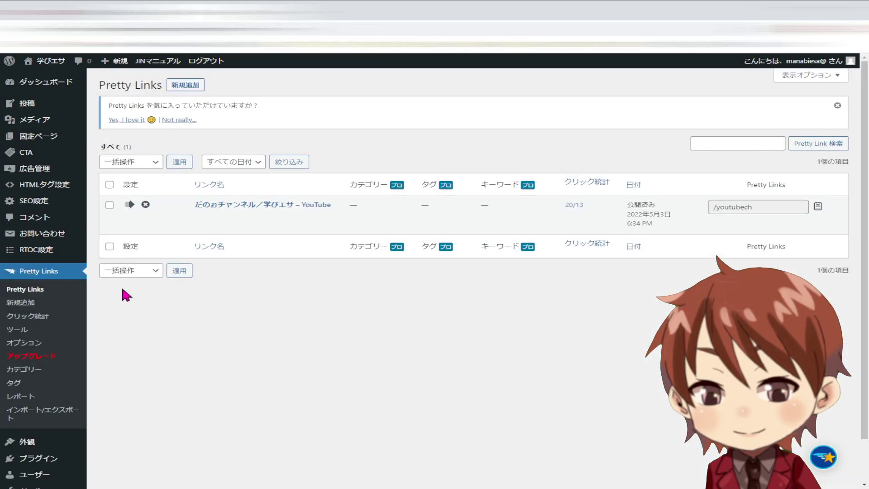
{"action": "mouse_move", "coordinate": [247, 207]}
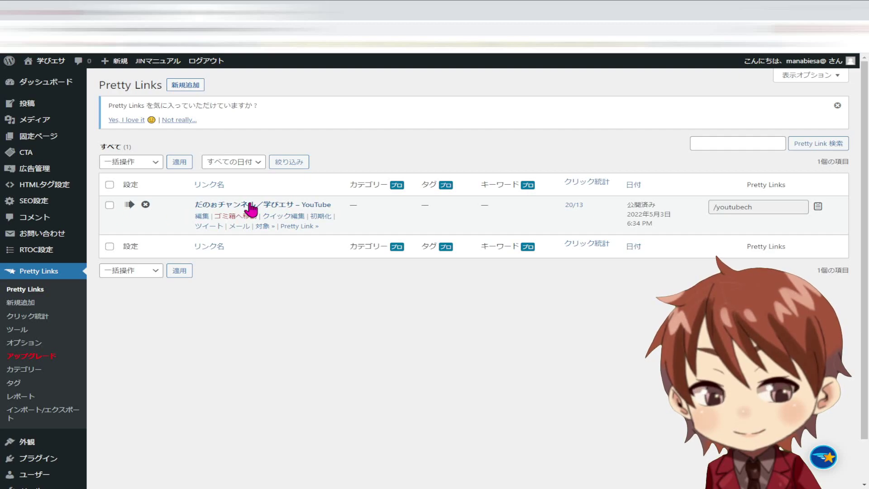
{"action": "left_click", "coordinate": [251, 208]}
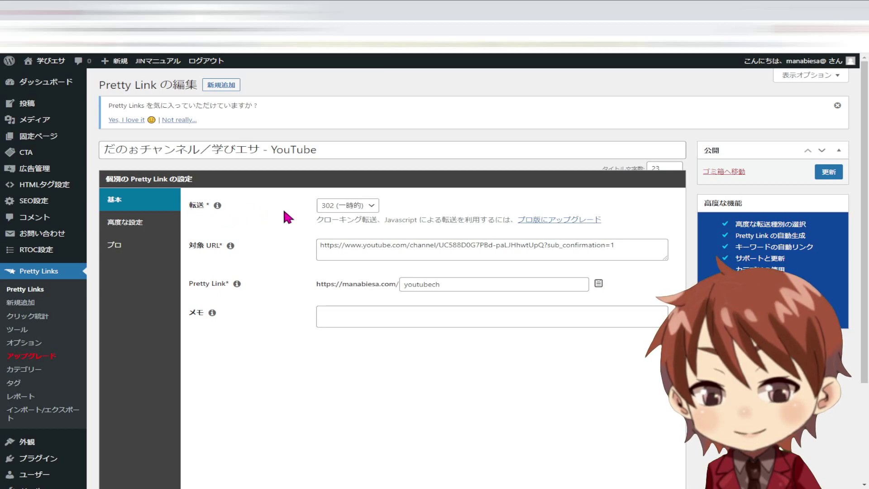
{"action": "left_click", "coordinate": [369, 206]}
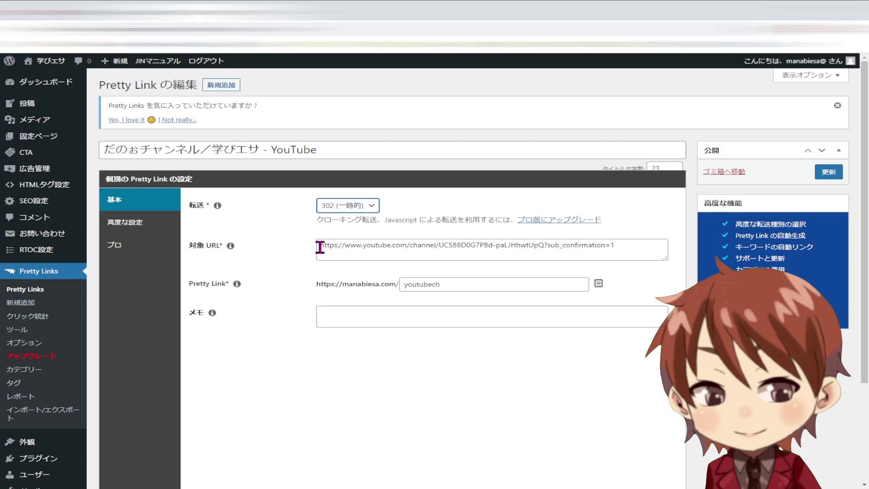
Separate ?sub_confirmation=1 from the channel address in the target URL with spaces and highlight that suffix.
{"action": "left_click_drag", "start_coordinate": [317, 247], "coordinate": [618, 249]}
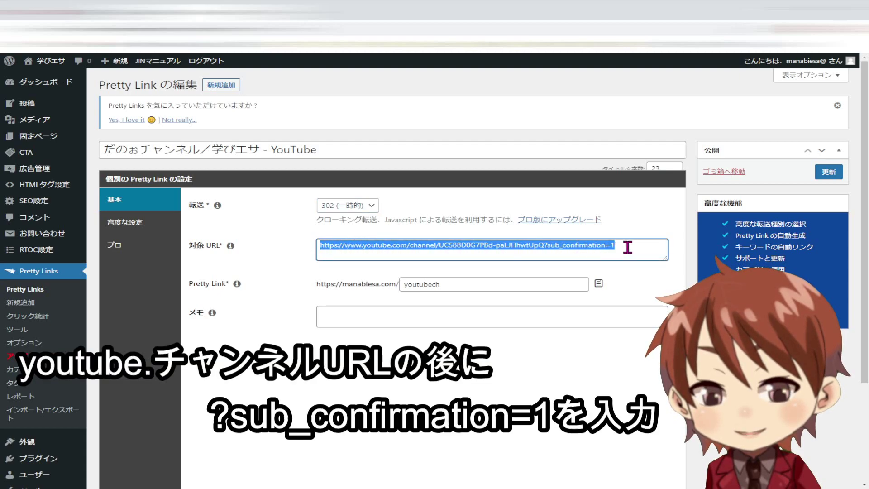
{"action": "left_click", "coordinate": [546, 246]}
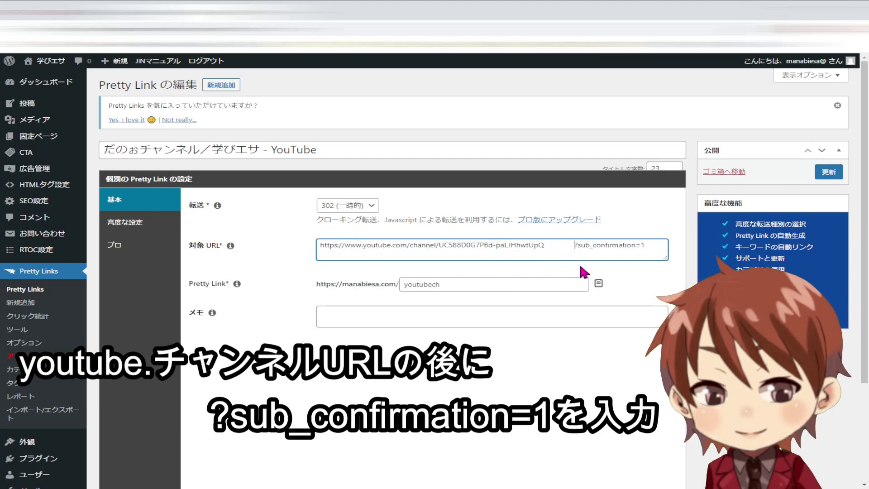
{"action": "left_click_drag", "start_coordinate": [575, 246], "coordinate": [641, 255]}
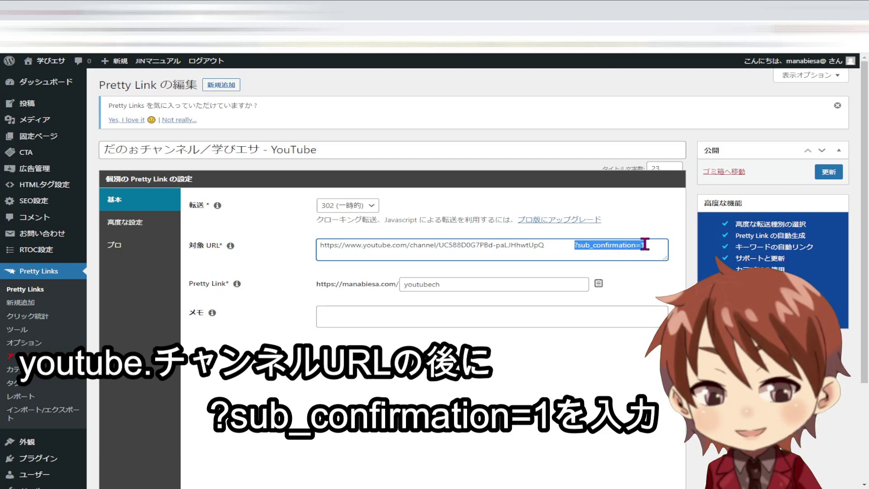
{"action": "left_click", "coordinate": [571, 249]}
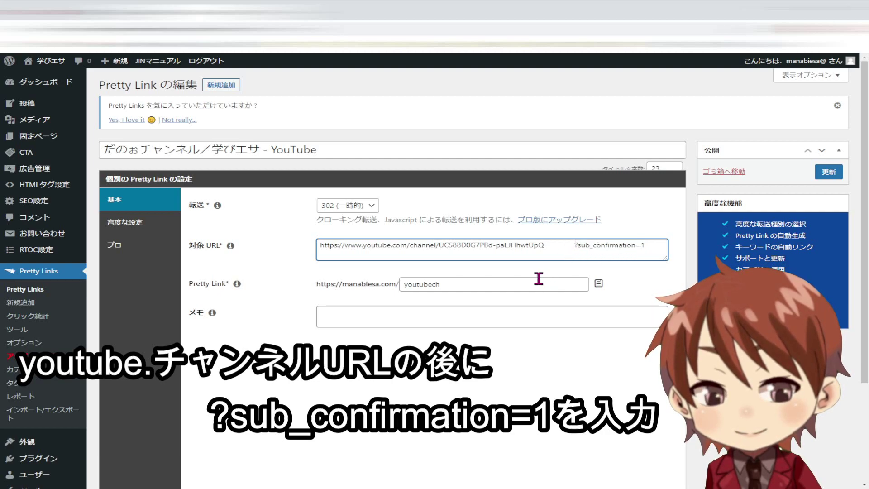
Remove the spaces before ?sub_confirmation=1 so the suffix directly follows the channel address in the target URL.
{"action": "key", "text": "BackSpace"}
{"action": "key", "text": "BackSpace"}
{"action": "key", "text": "BackSpace"}
{"action": "key", "text": "BackSpace"}
{"action": "key", "text": "BackSpace"}
{"action": "key", "text": "BackSpace"}
{"action": "key", "text": "BackSpace"}
{"action": "key", "text": "BackSpace"}
{"action": "key", "text": "BackSpace"}
{"action": "key", "text": "BackSpace"}
{"action": "key", "text": "BackSpace"}
{"action": "key", "text": "BackSpace"}
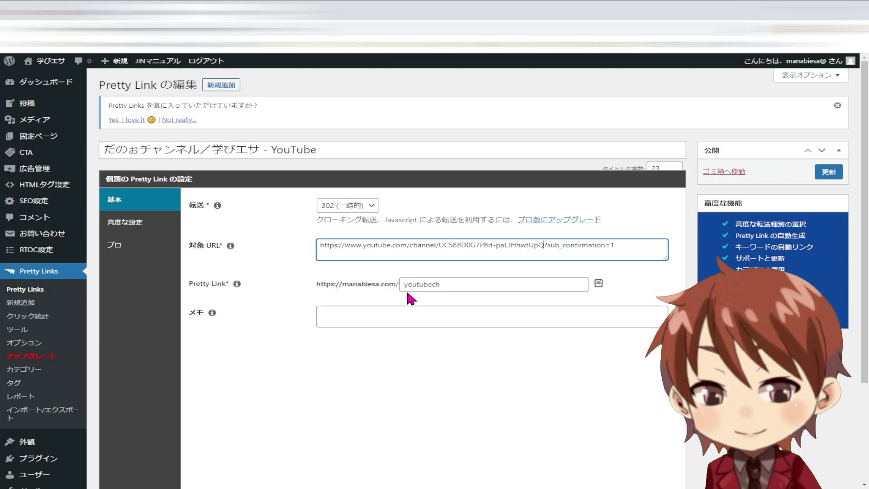
Keep youtubech as the link's slug and update the Pretty Link.
{"action": "left_click", "coordinate": [445, 285]}
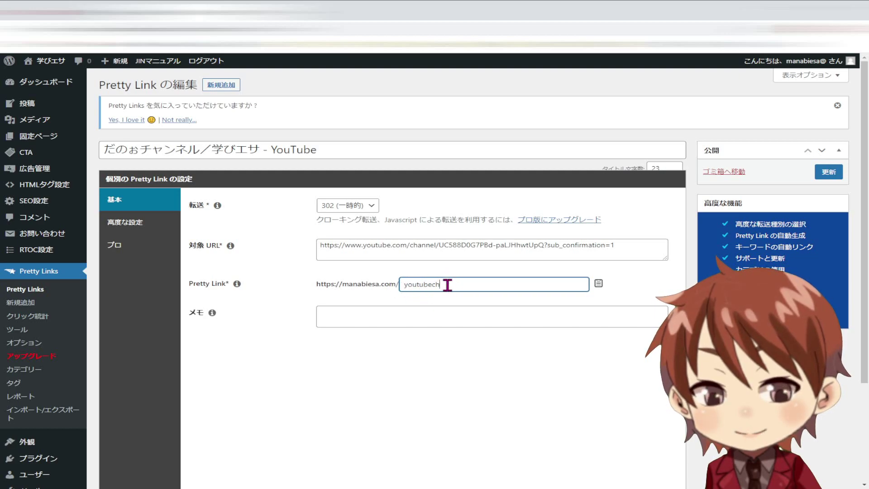
{"action": "left_click", "coordinate": [287, 295]}
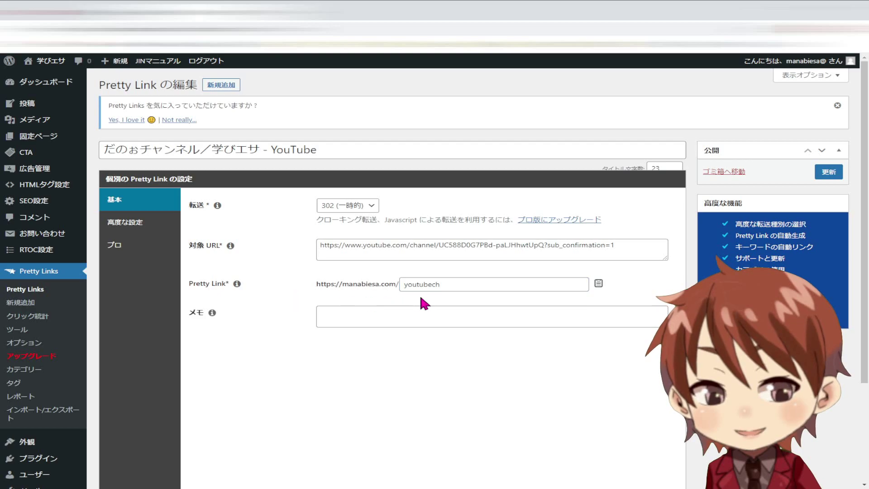
{"action": "left_click", "coordinate": [462, 280]}
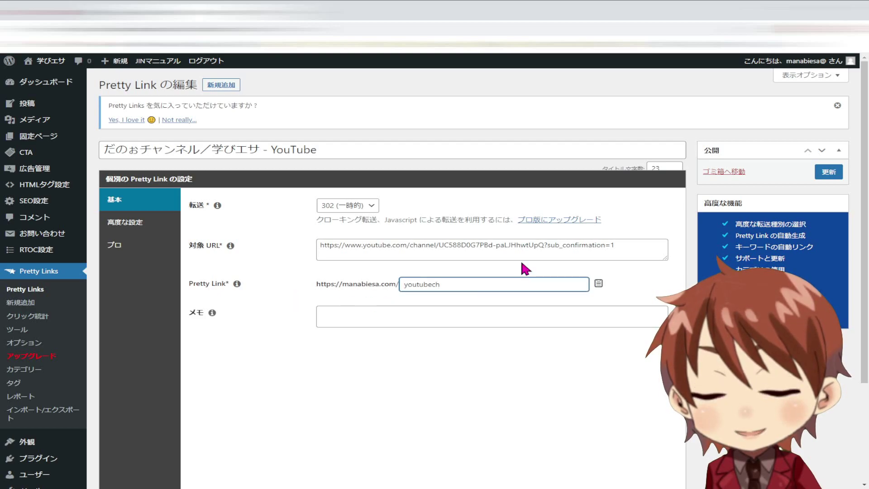
{"action": "left_click", "coordinate": [829, 173]}
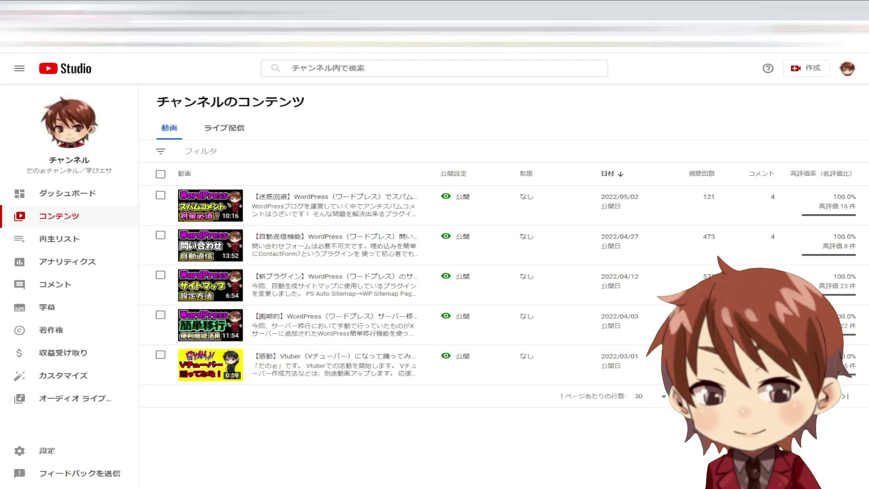
{"action": "left_click", "coordinate": [258, 208]}
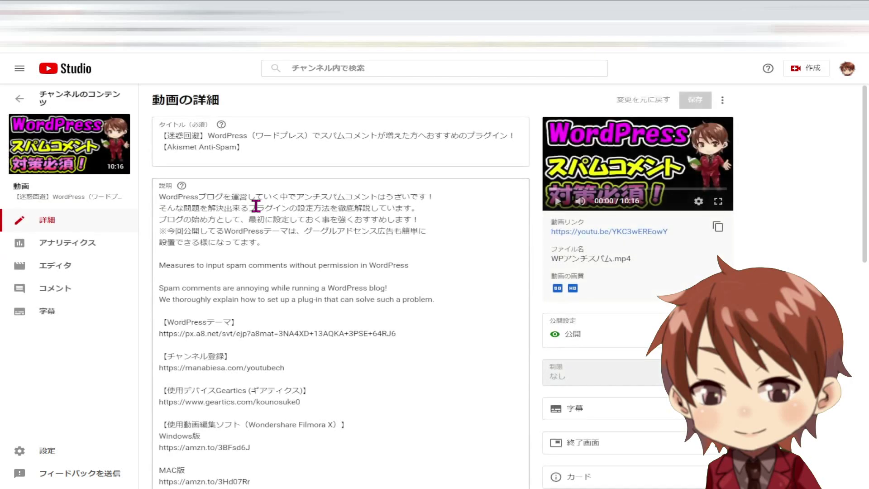
{"action": "scroll", "coordinate": [256, 206], "scroll_direction": "down", "scroll_amount": 2}
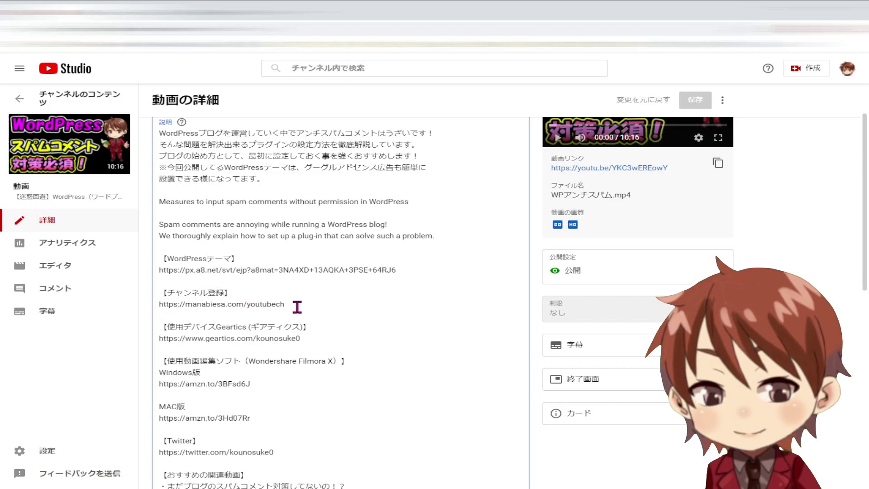
{"action": "left_click_drag", "start_coordinate": [288, 307], "coordinate": [160, 305]}
{"action": "key", "text": "ctrl+c"}
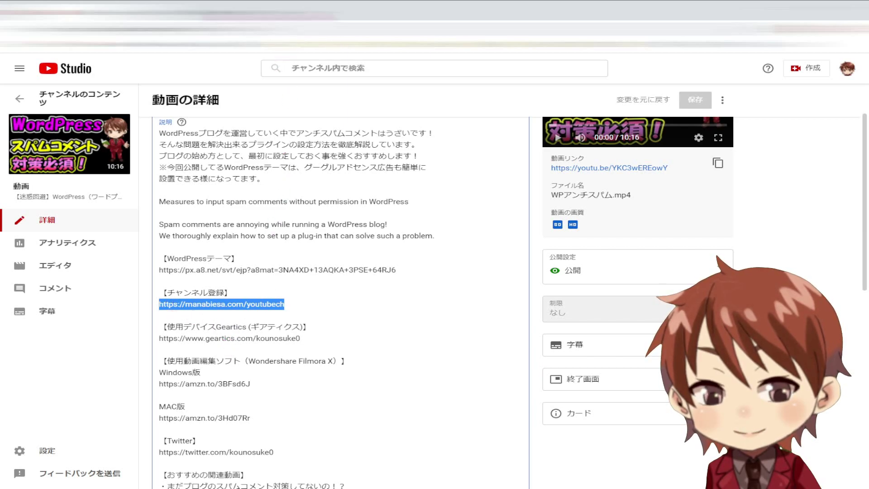
Test the copied short link in a new browser tab, cancel the channel subscription confirmation and return to the video's details.
{"action": "key", "text": "ctrl+t"}
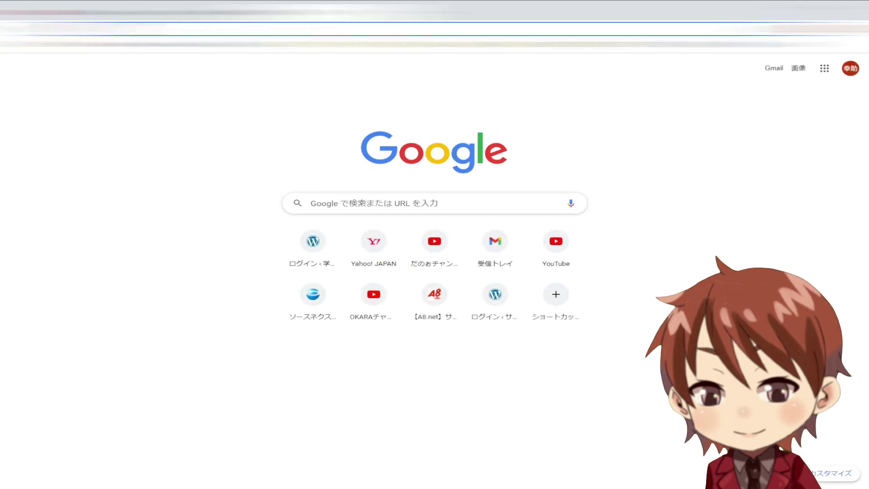
{"action": "key", "text": "ctrl+v"}
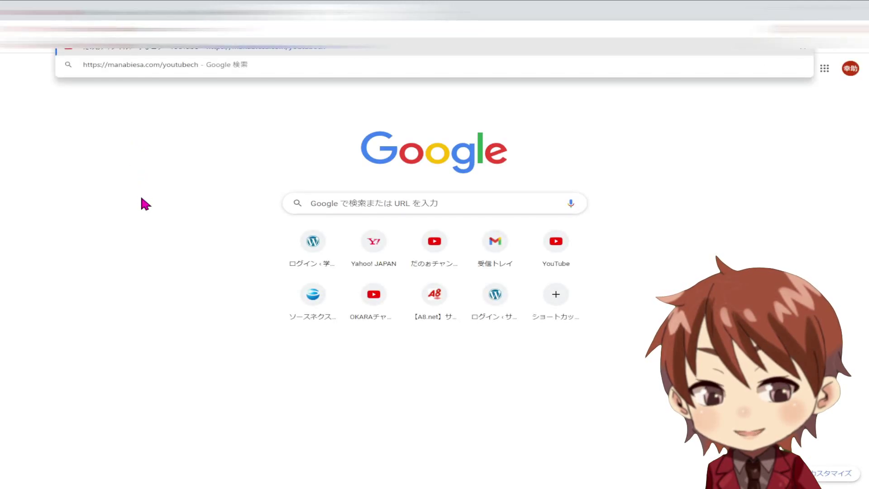
{"action": "key", "text": "Return"}
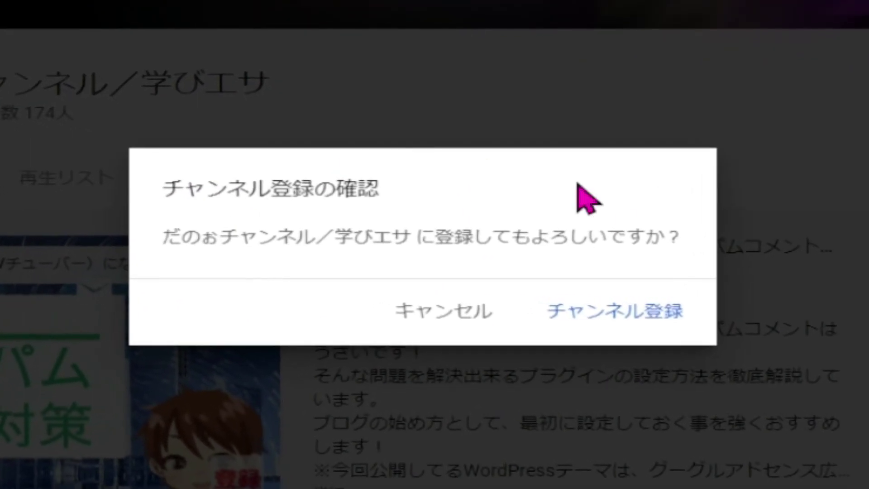
{"action": "left_click", "coordinate": [439, 317]}
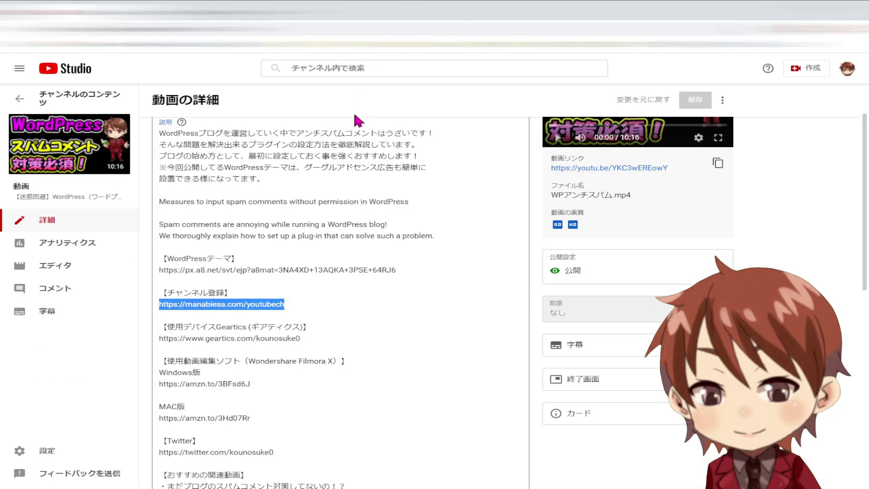
{"action": "key", "text": "Right"}
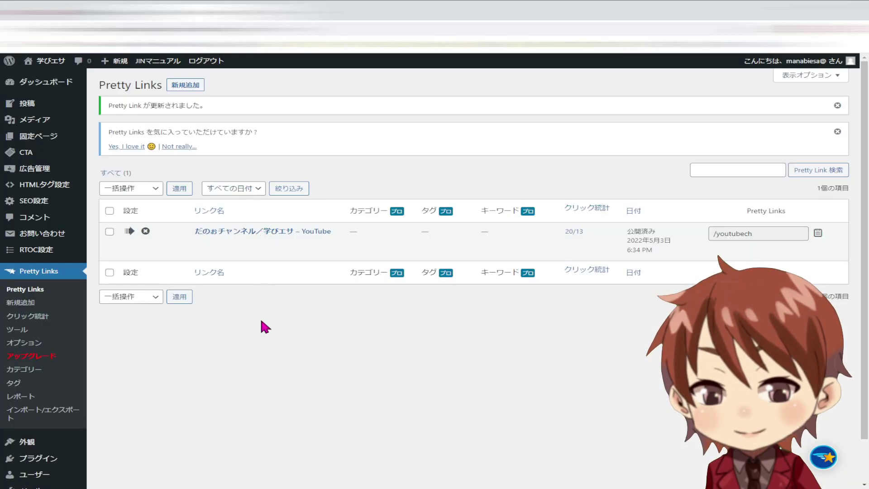
Return to WordPress, reopen the YouTube channel link, start adding a new Pretty Link and copy its generated short URL.
{"action": "left_click", "coordinate": [249, 232]}
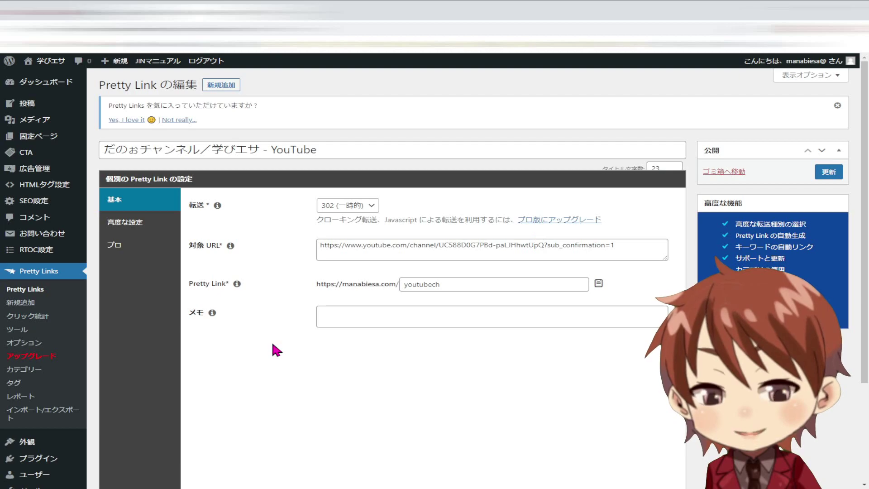
{"action": "left_click", "coordinate": [220, 86]}
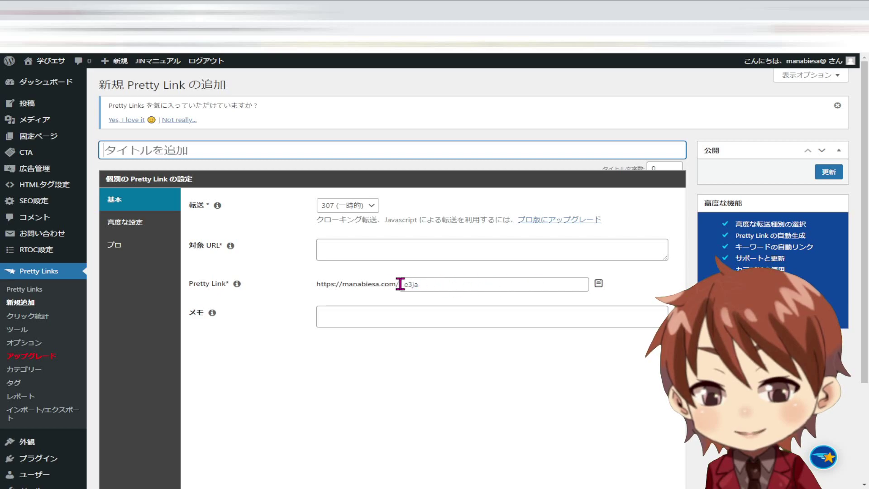
{"action": "left_click", "coordinate": [598, 286]}
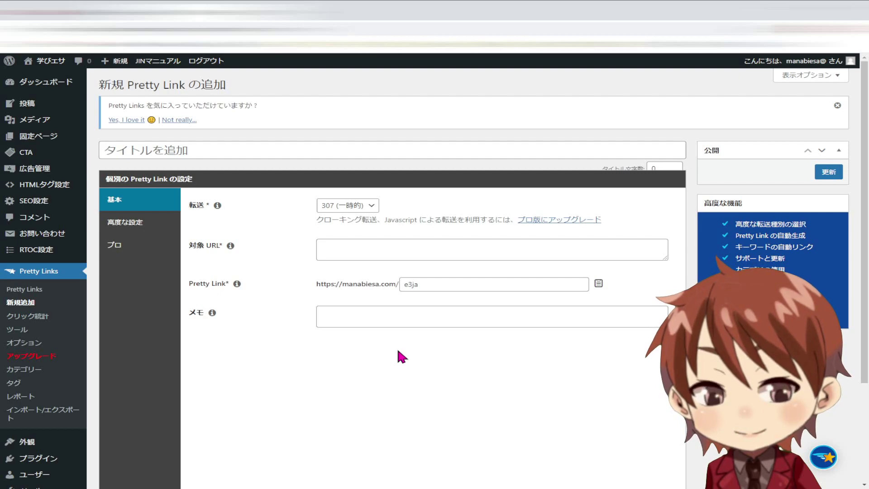
{"action": "left_click", "coordinate": [448, 285]}
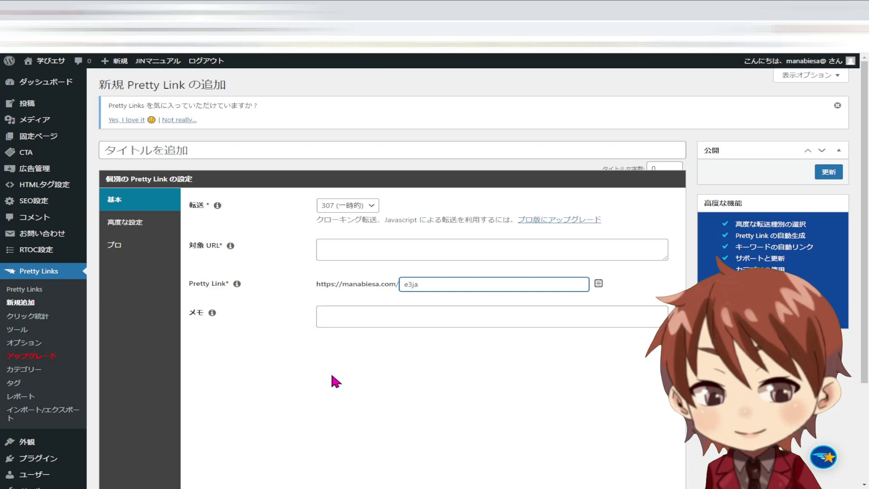
{"action": "left_click", "coordinate": [388, 385]}
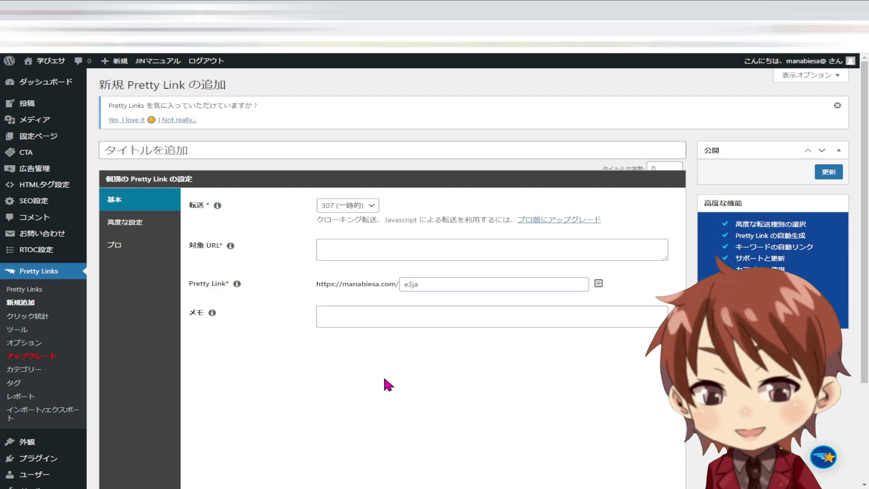